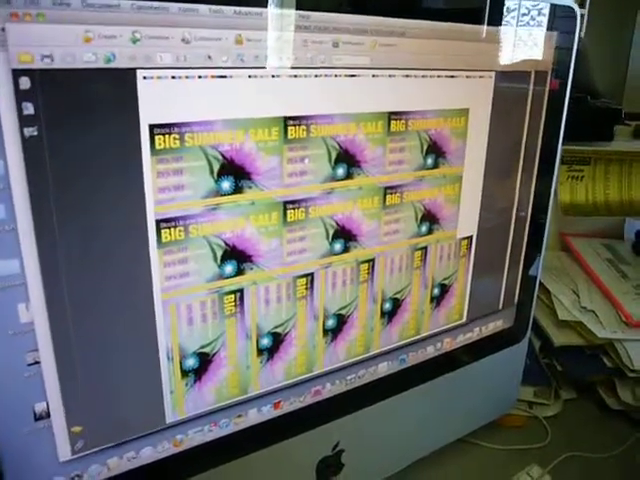
- Close the summer sale flyer sheet with Cmd+W so the gang-run imposition sheet comes into view
key(super+w)
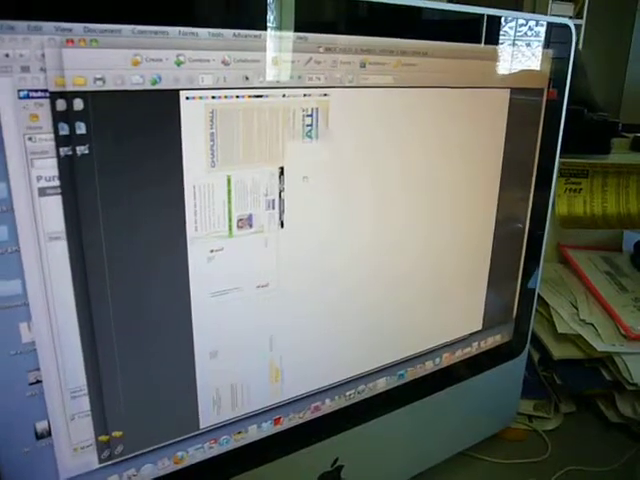